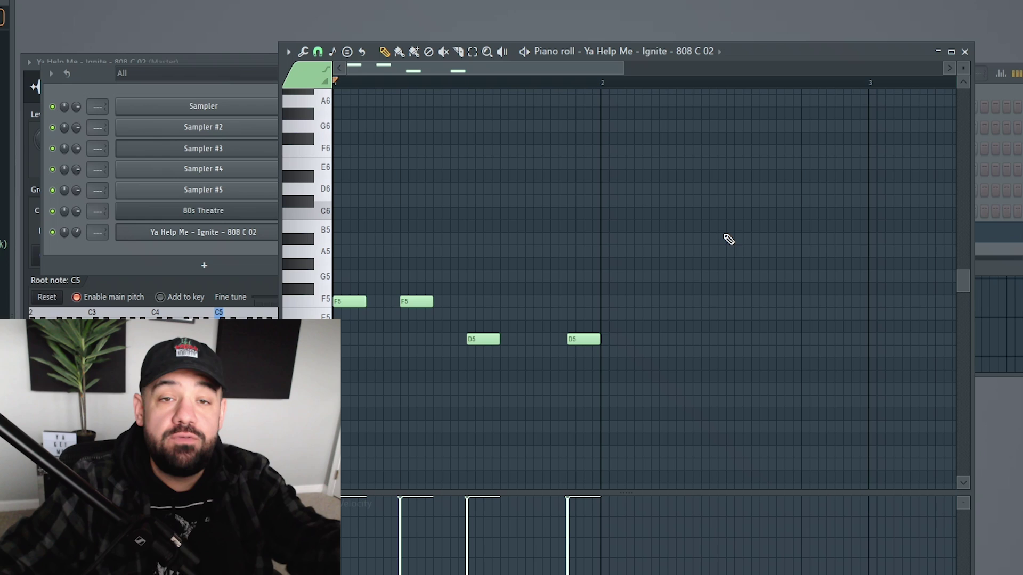
- Maximize the piano roll and play back the 808 pattern
double_click(774, 52)
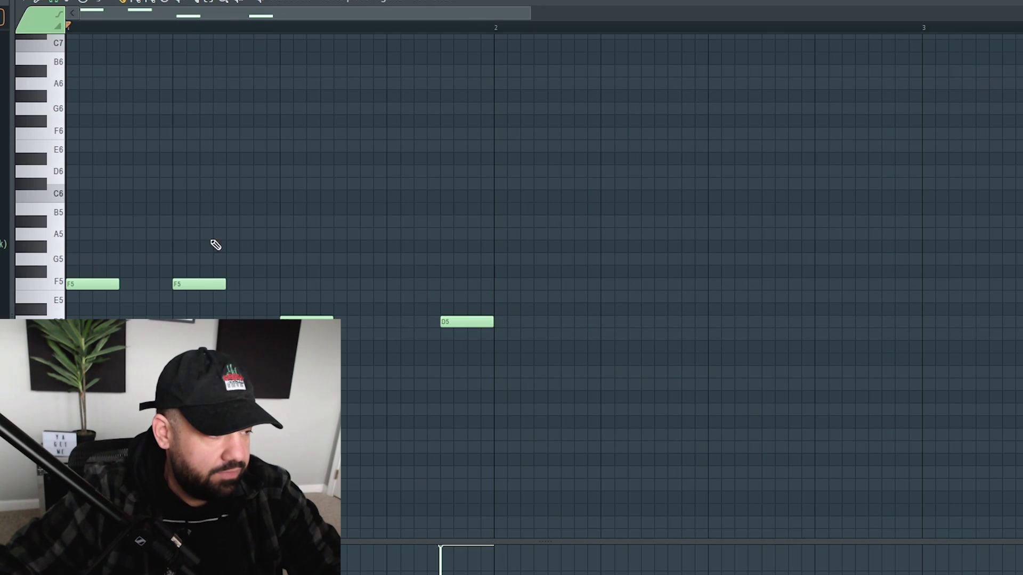
key("space")
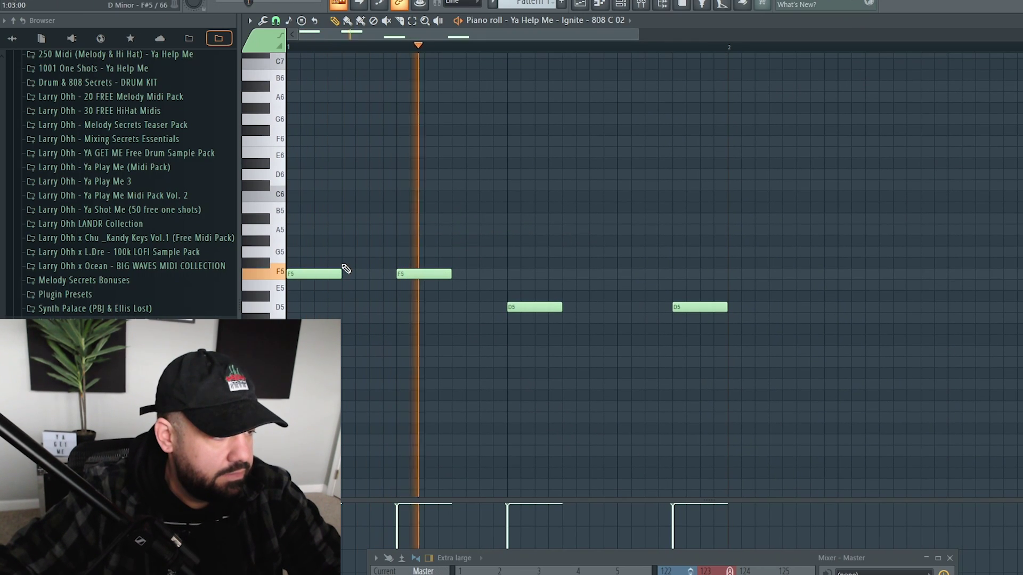
scroll(383, 273, "up", 3)
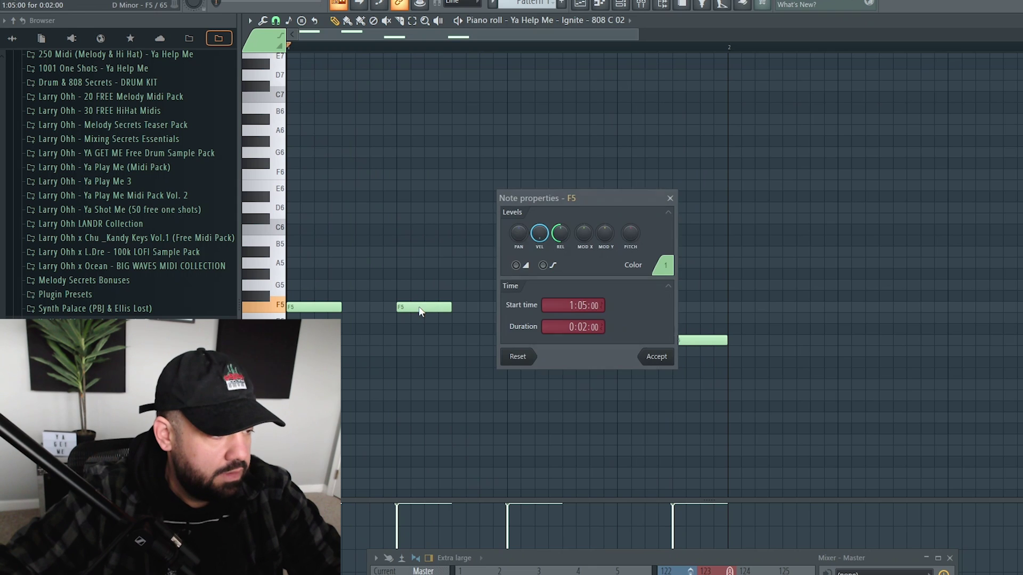
key("Escape")
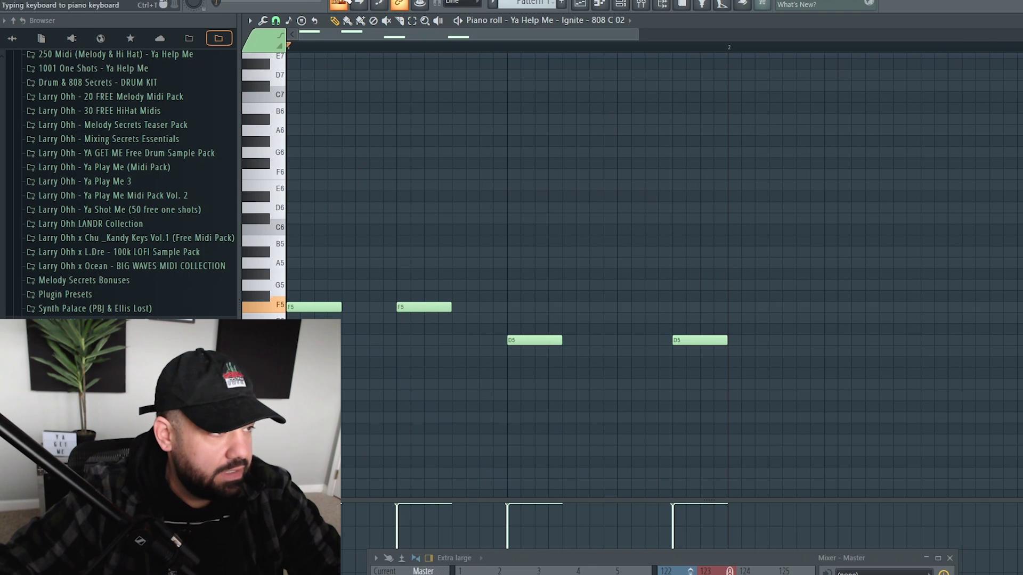
- Stop playback, disable typing keyboard to piano, and draw a new note above the F5 notes
key("space")
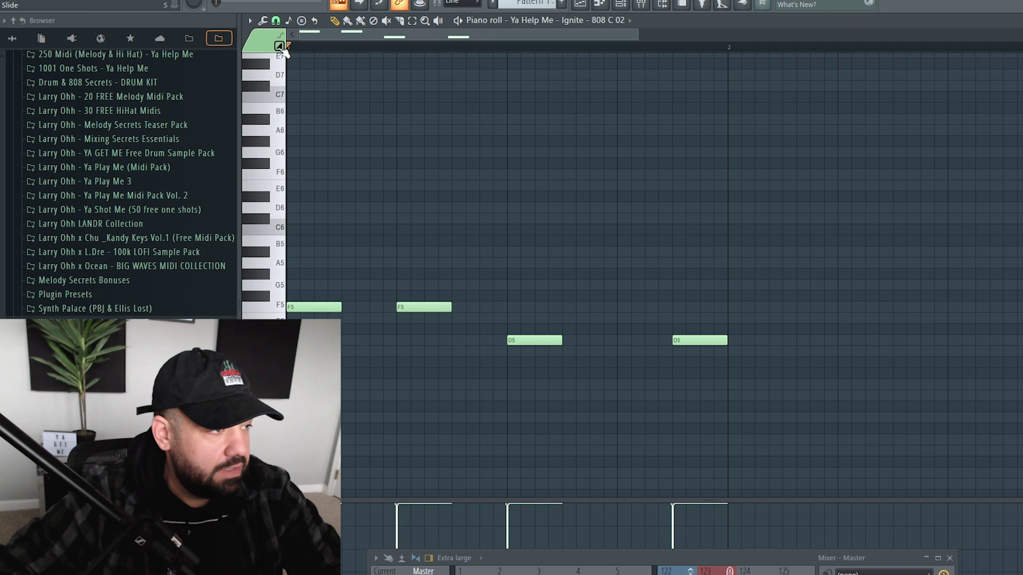
left_click(341, 4)
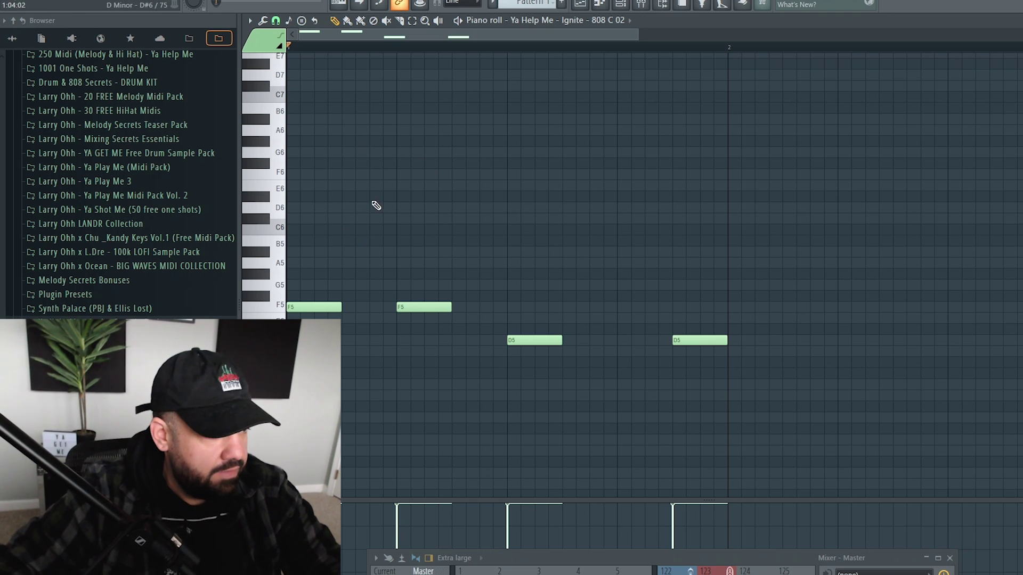
left_click(332, 220)
- Move the slide note to D#6 over the second F5's end, adjusting its timing and auditioning the bend
left_click_drag(333, 218, 422, 164)
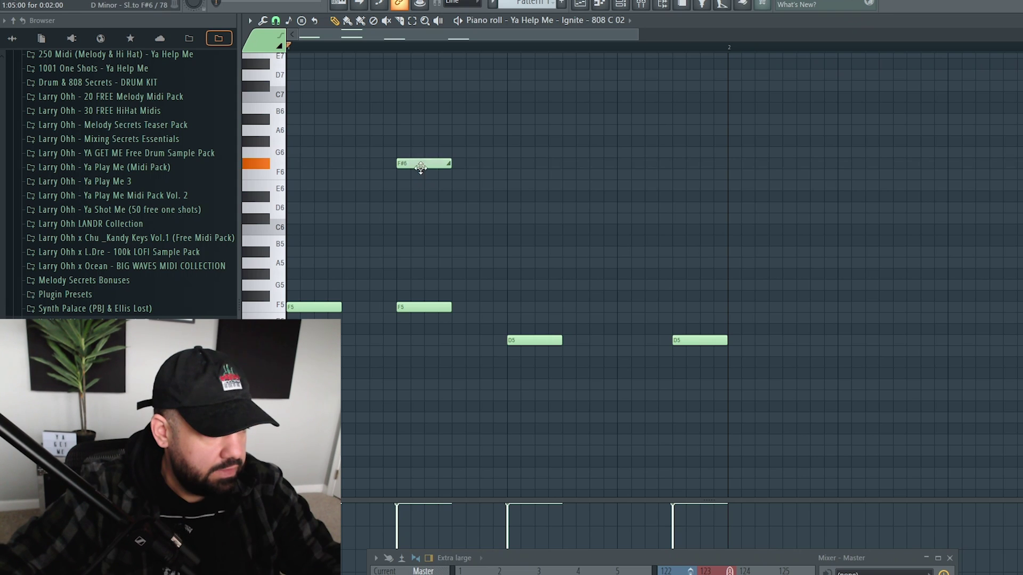
left_click_drag(418, 167, 434, 199)
key("space")
key("space")
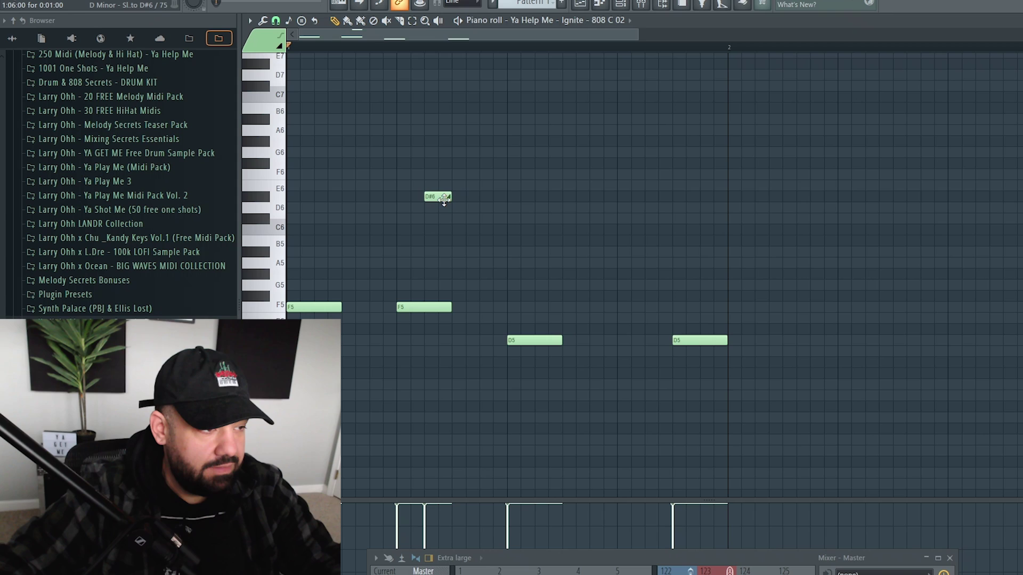
left_click_drag(440, 197, 415, 197)
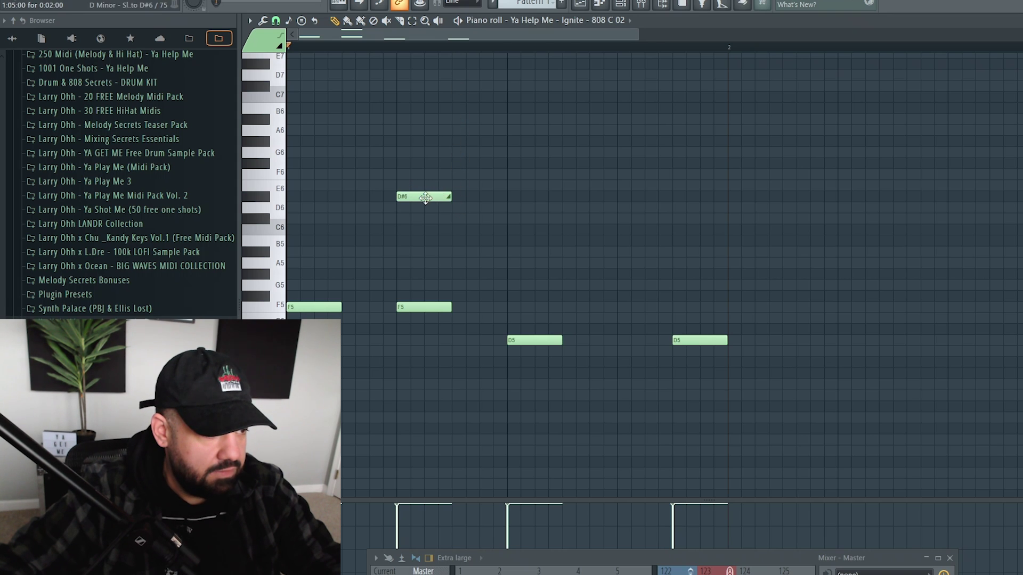
left_click_drag(424, 200, 452, 200)
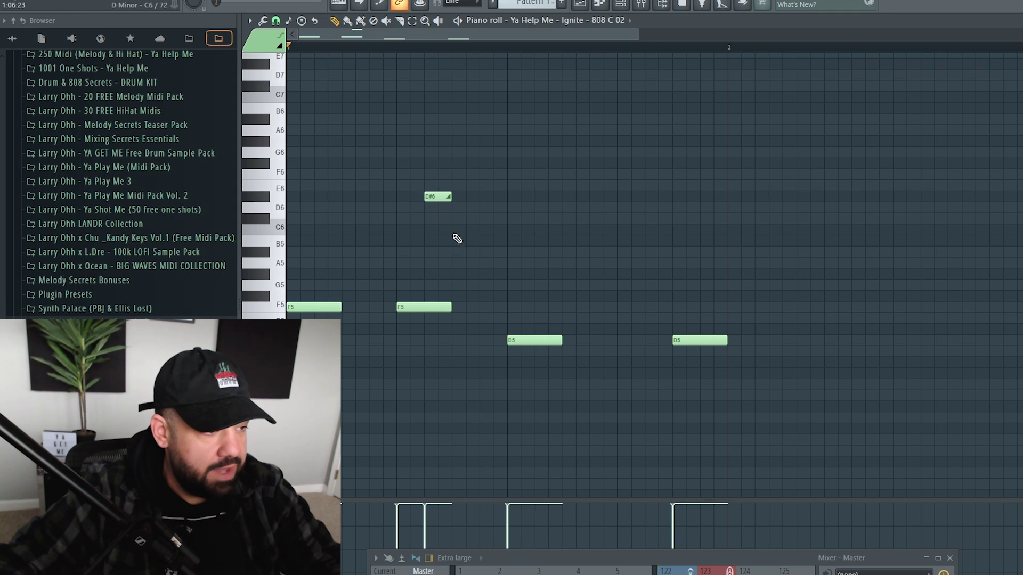
key("space")
- From the Channel rack, cut the 808 channel's notes and open the 80s Theatre piano roll
key("F6")
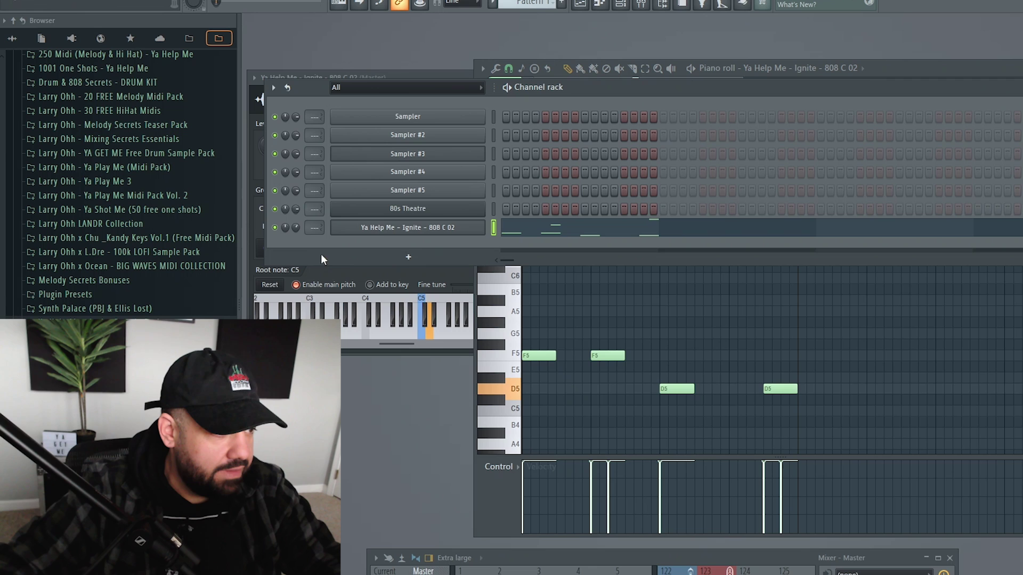
right_click(488, 227)
left_click(638, 231)
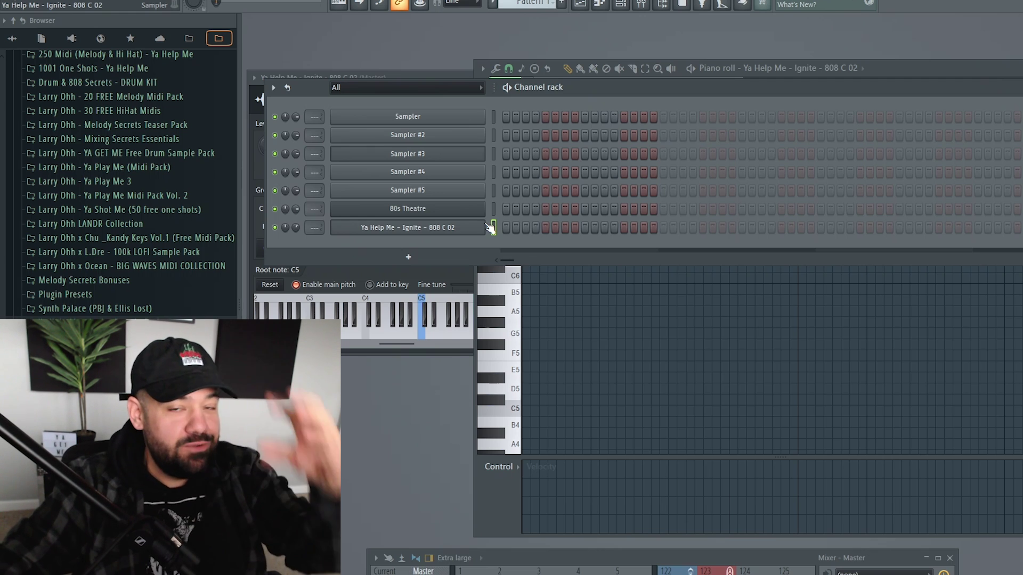
right_click(474, 209)
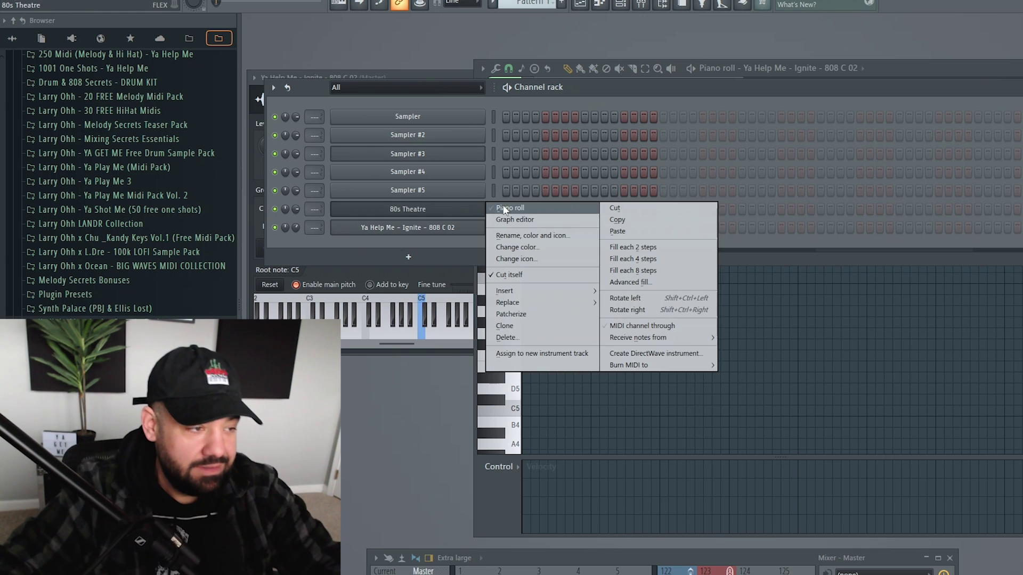
left_click(512, 211)
- Draw a double-length C5 note, then stack D#5 and G5 above it
left_click_drag(841, 72, 798, 72)
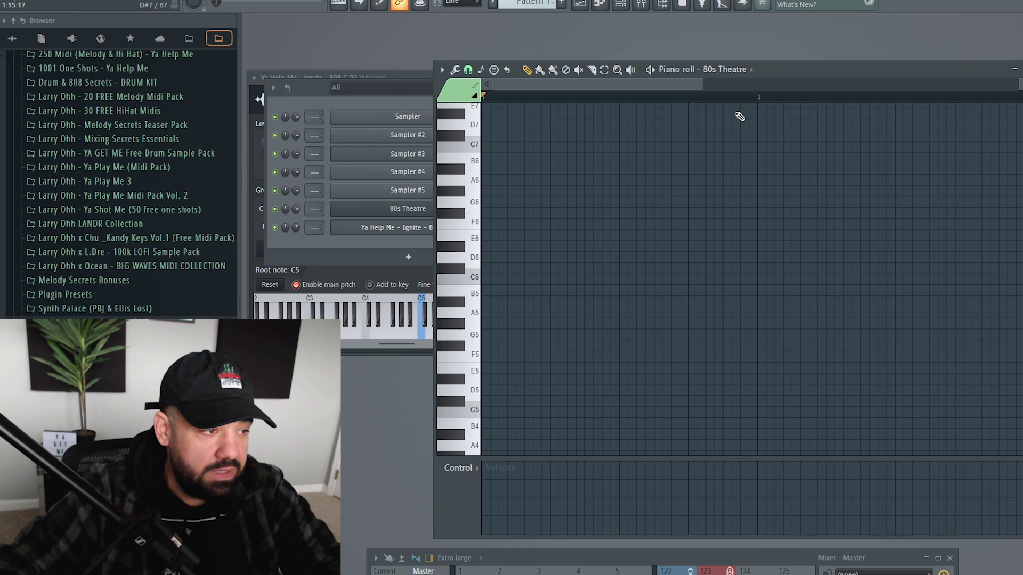
scroll(703, 218, "down", 3)
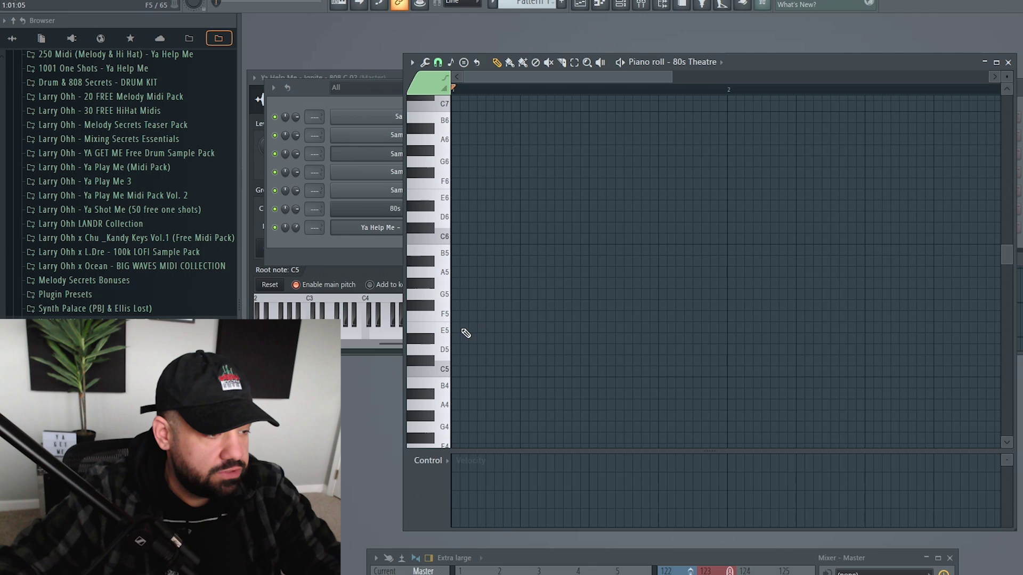
left_click(458, 372)
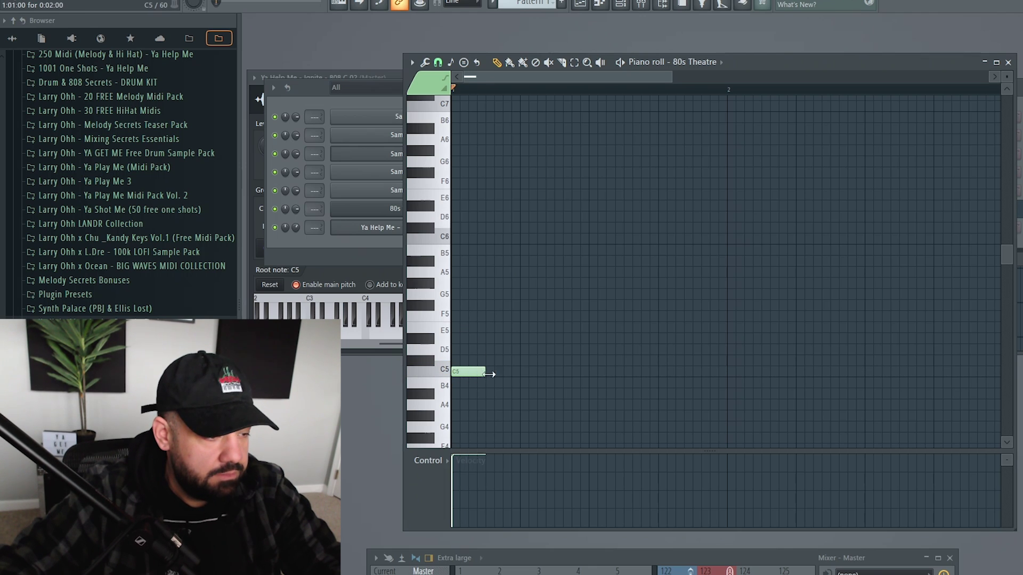
left_click_drag(489, 375, 507, 375)
left_click(457, 338)
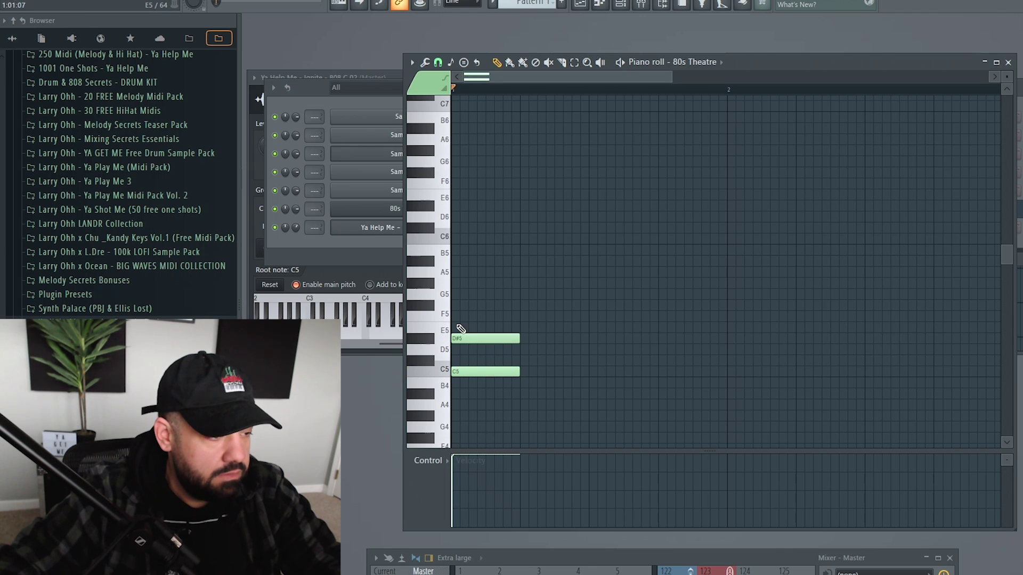
left_click(456, 305)
left_click_drag(451, 295, 451, 294)
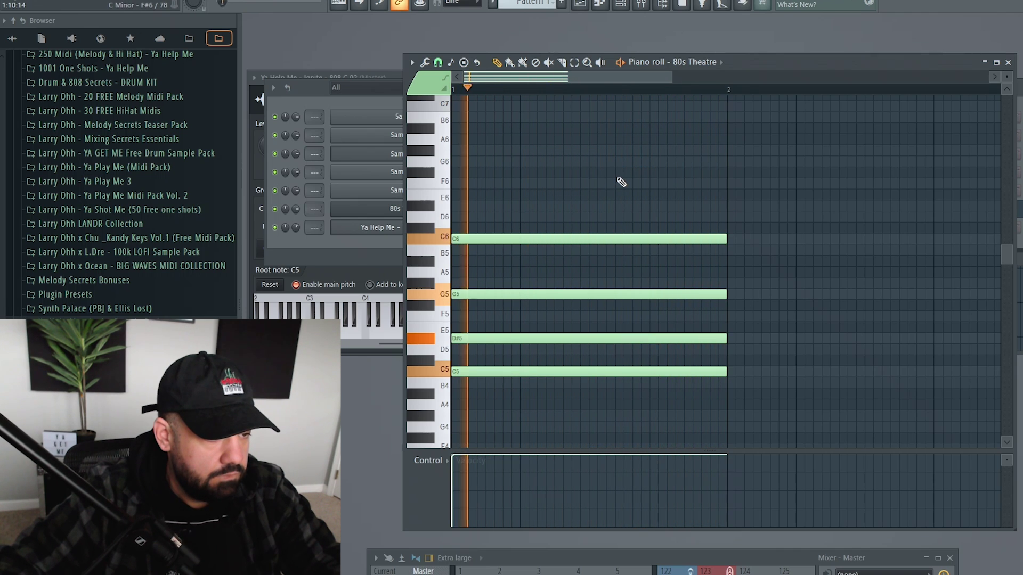
- Stop playback and add a G6 note near beat 3 above the chord
key("space")
scroll(444, 88, "down", 2)
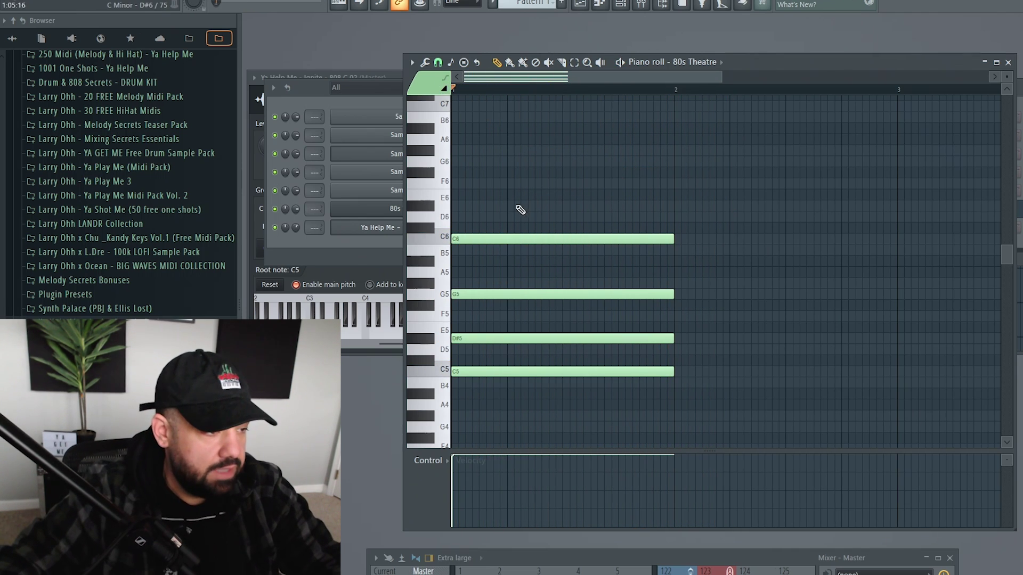
scroll(583, 210, "up", 2)
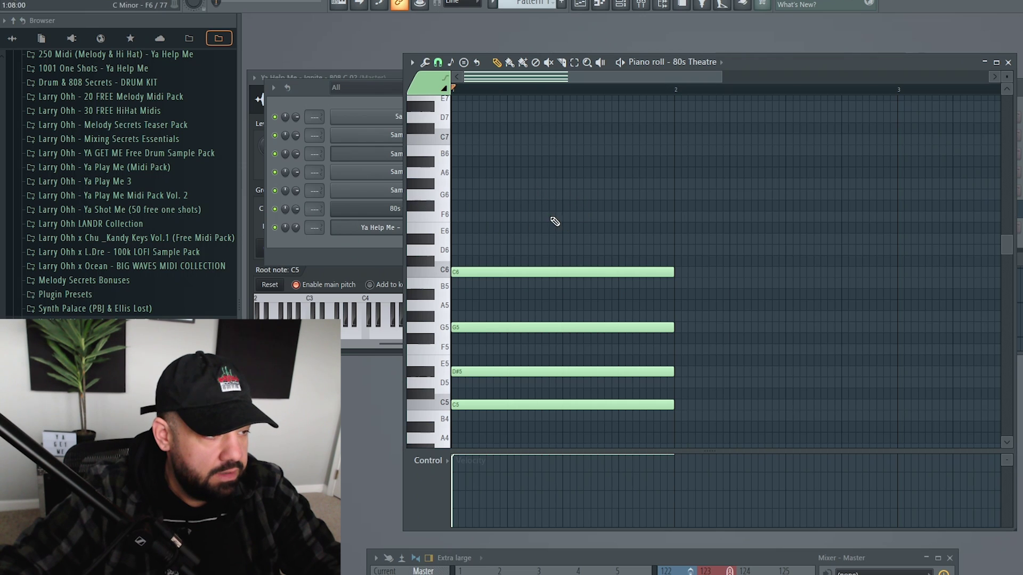
left_click(563, 195)
left_click_drag(783, 195, 693, 198)
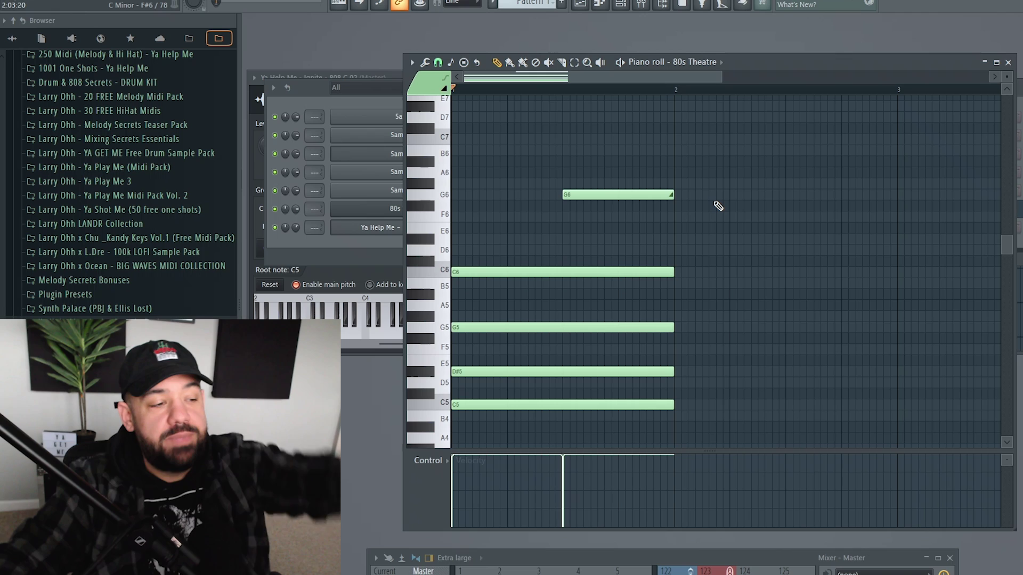
key("space")
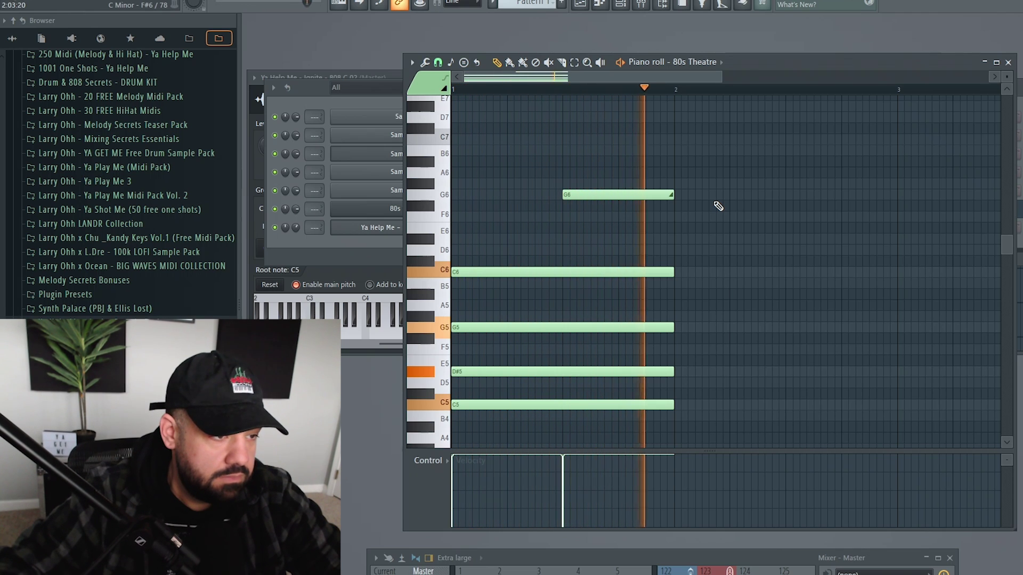
key("space")
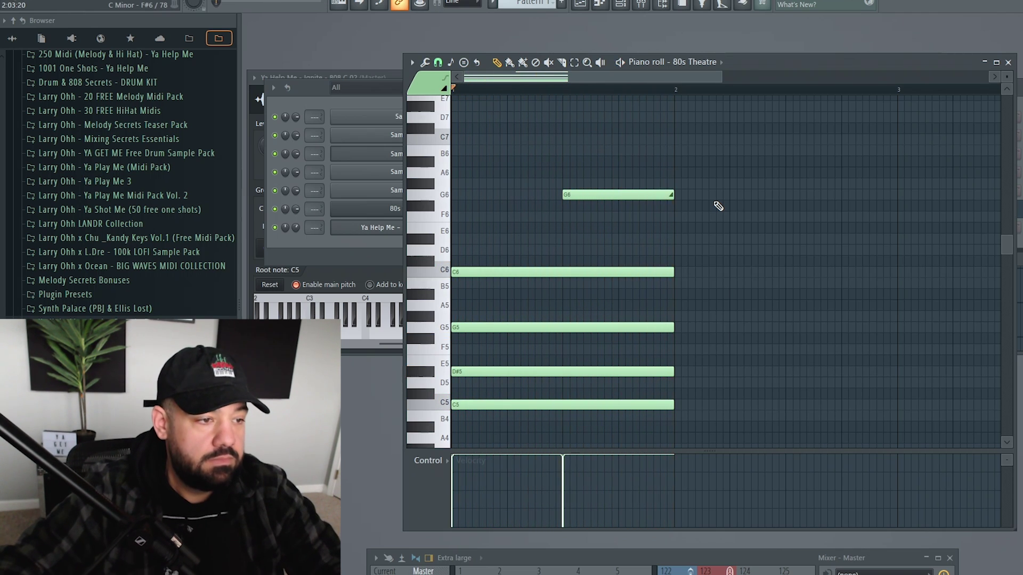
right_click(648, 193)
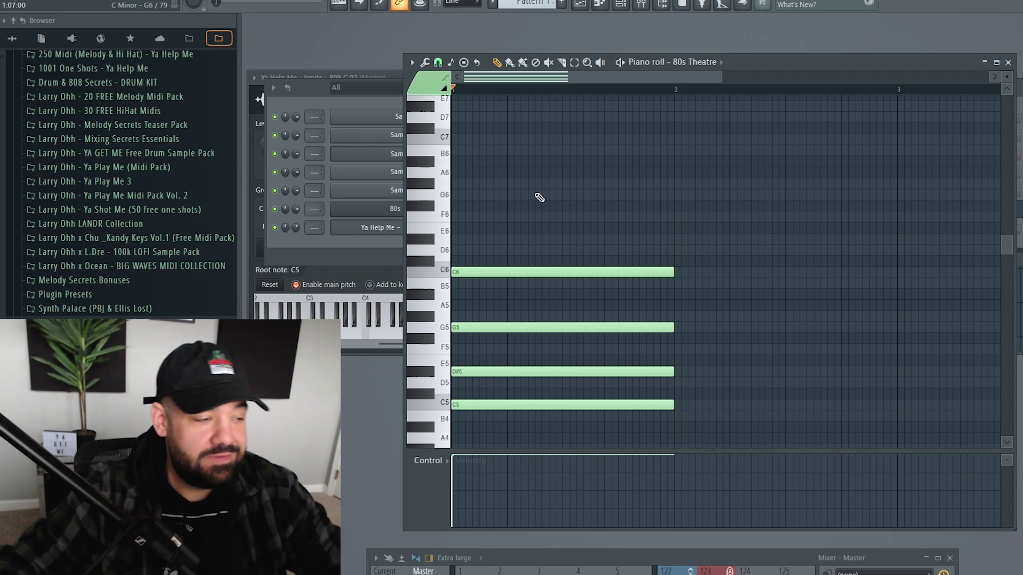
scroll(613, 202, "down", 2)
scroll(657, 196, "down", 2)
scroll(657, 196, "up", 2)
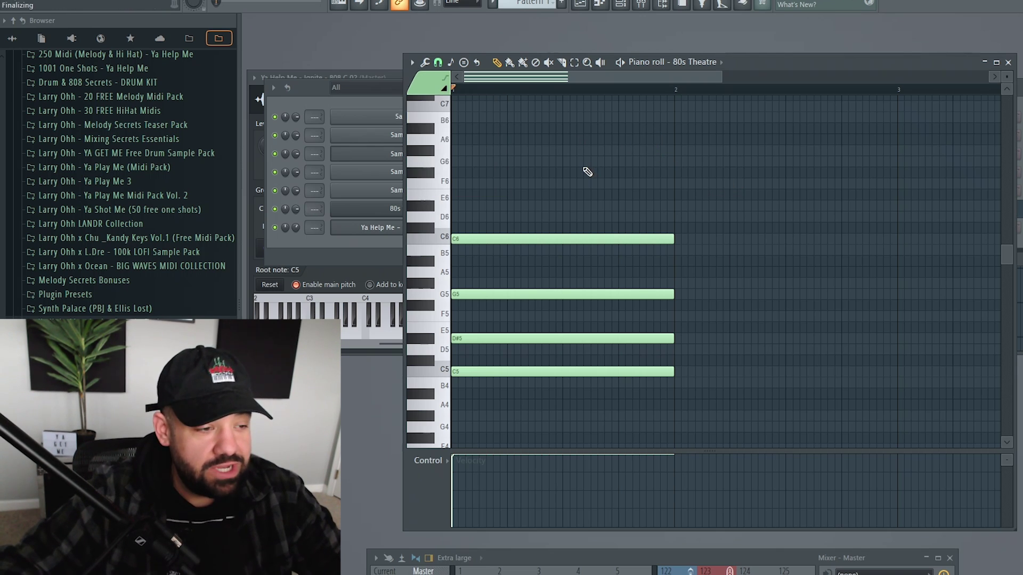
- Redraw the C6 note across the bar in pink colour group 9
left_click(486, 239, "ctrl")
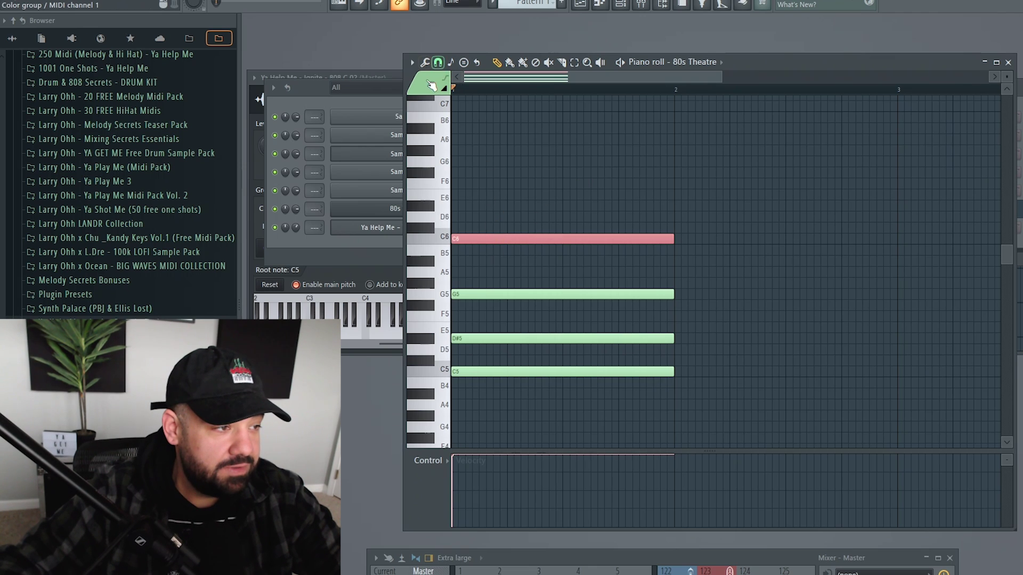
left_click(430, 84)
left_click(472, 104)
left_click(539, 240)
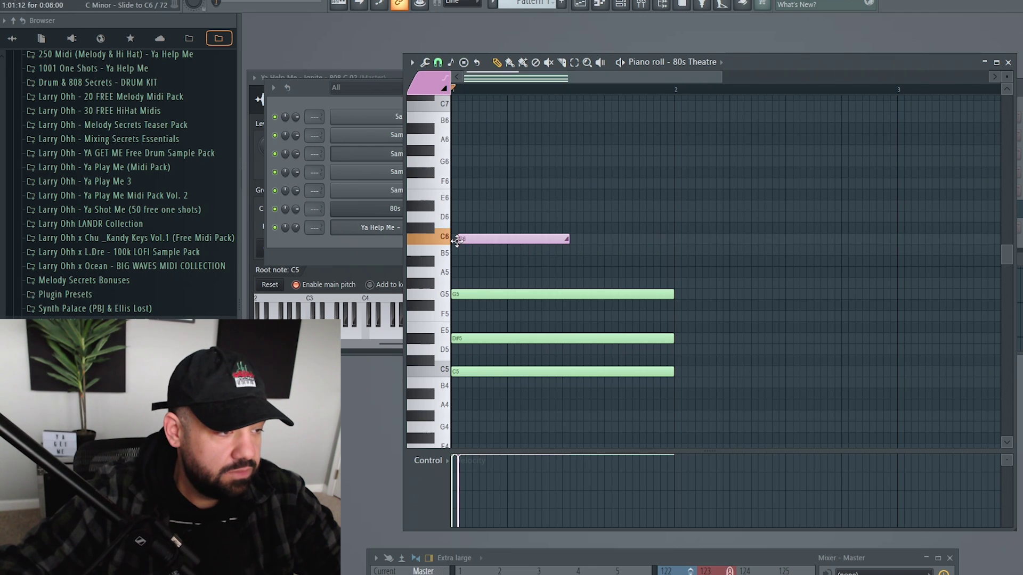
right_click(539, 241)
left_click(496, 294)
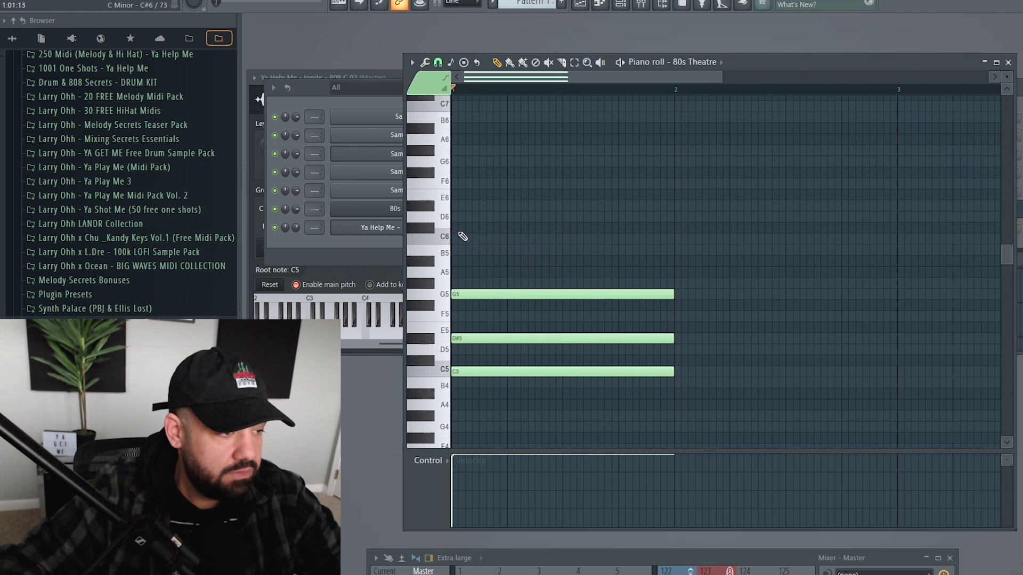
left_click(460, 237)
right_click(490, 238)
left_click(431, 84)
left_click(473, 106)
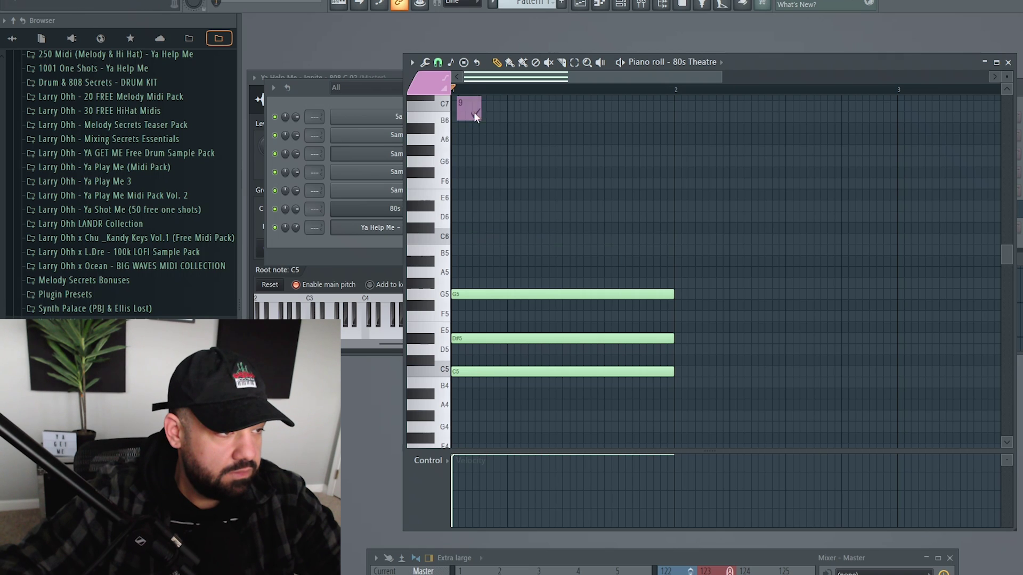
left_click(490, 238)
- Delete G5 and redraw it in green colour group 15
right_click(474, 295)
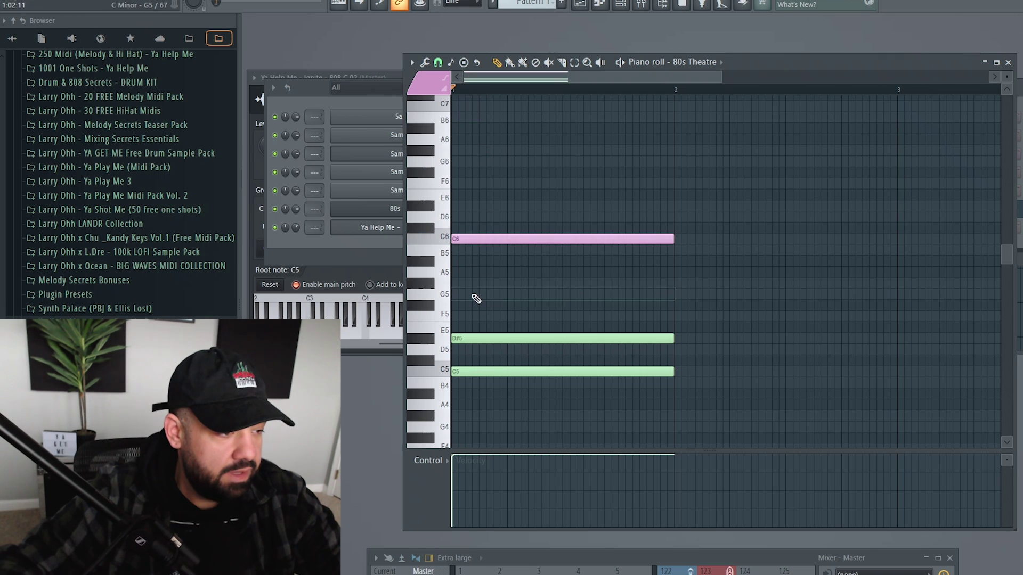
left_click(430, 84)
left_click(499, 158)
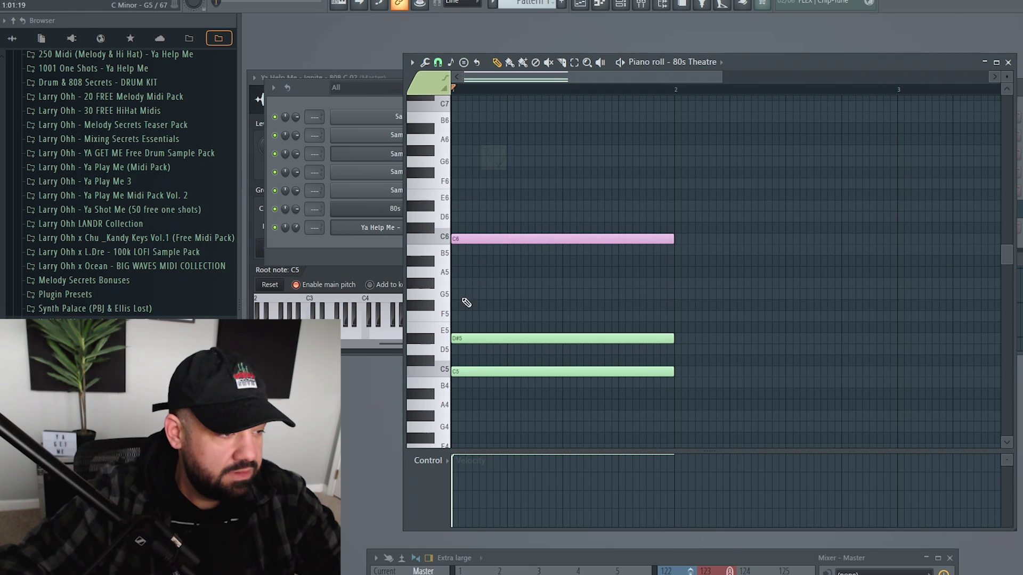
left_click(493, 294)
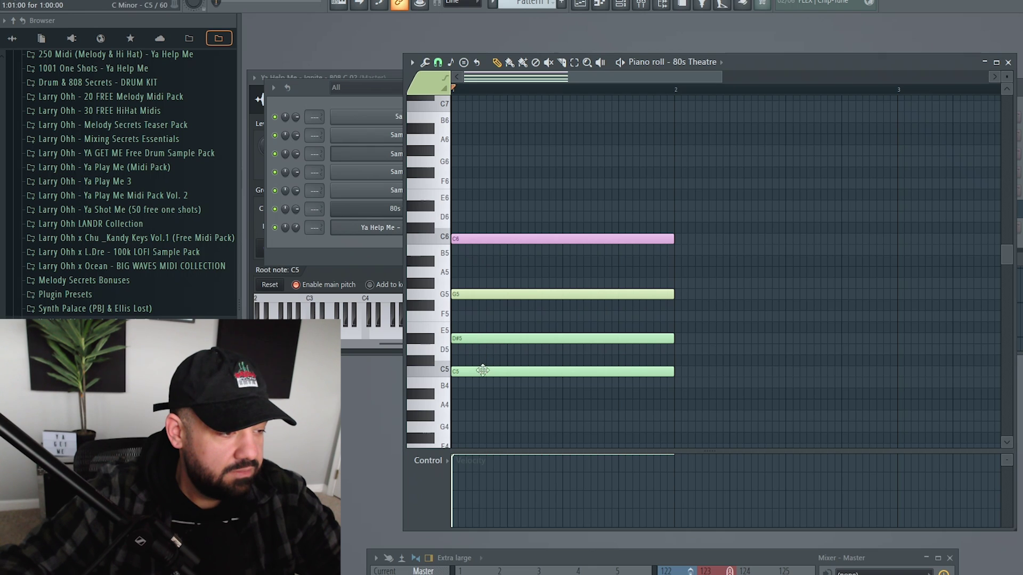
- Redraw C5 in blue colour group 5 and preview the recoloured chord
right_click(474, 372)
left_click(430, 85)
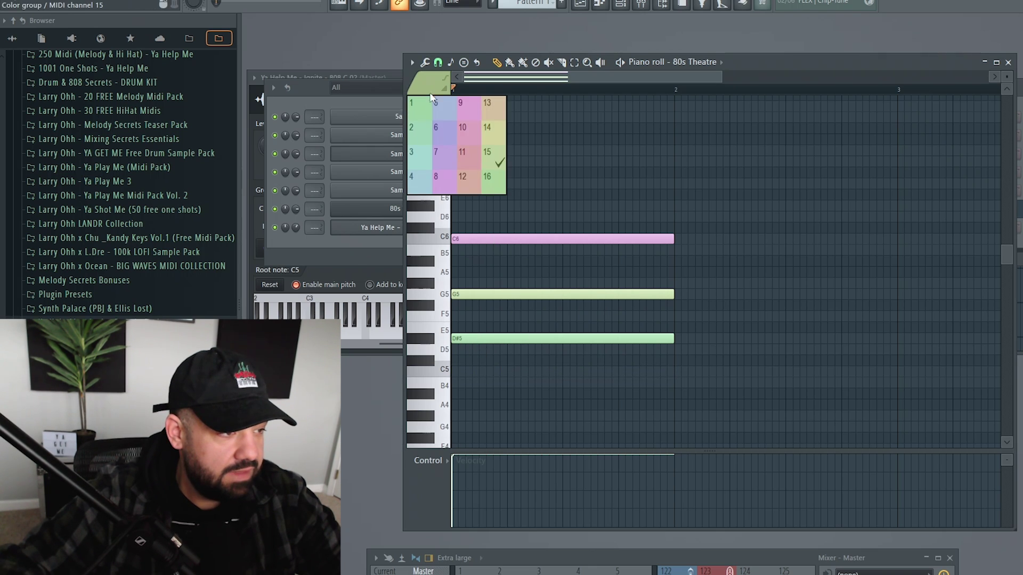
left_click(448, 112)
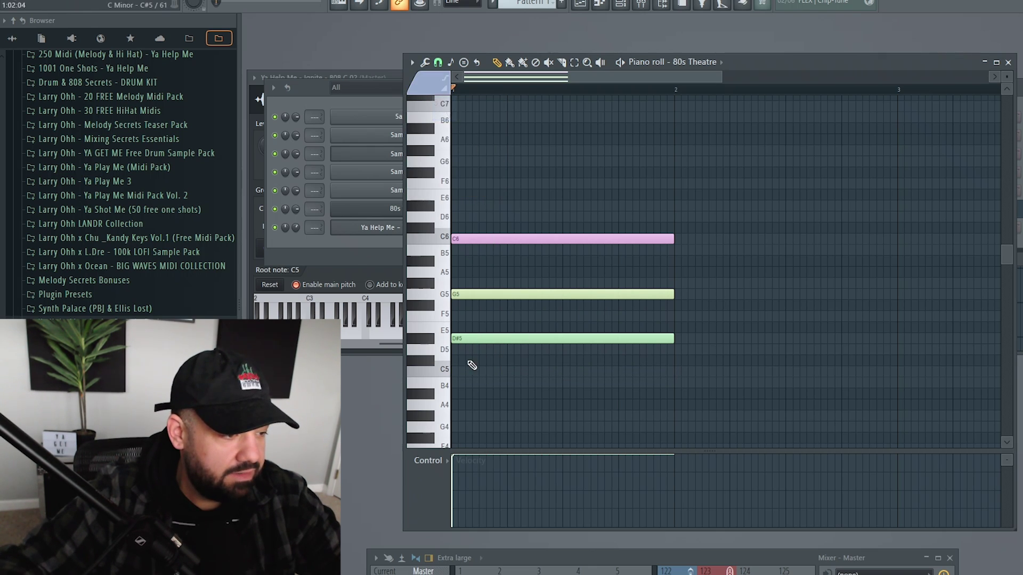
left_click(467, 371)
key("space")
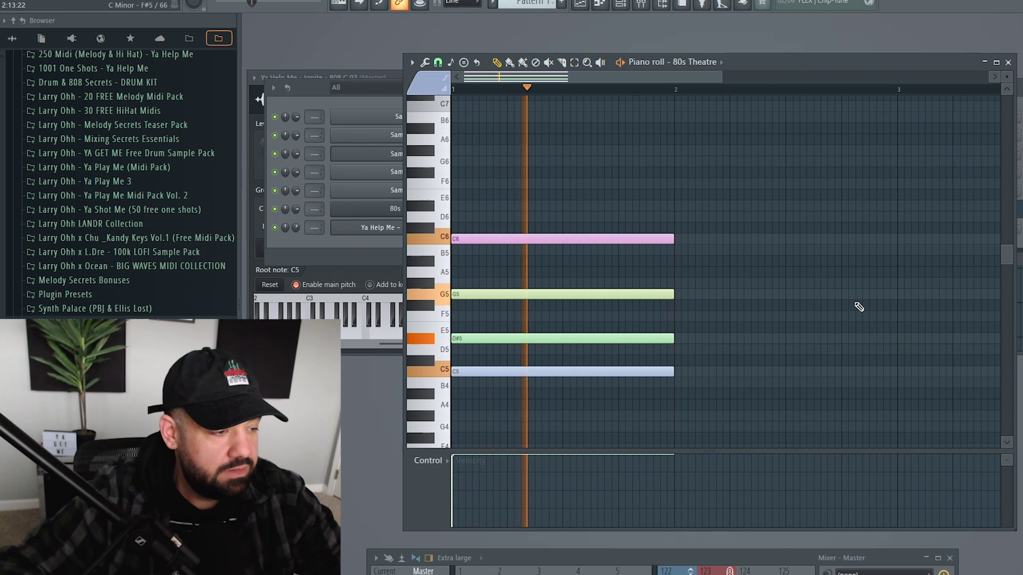
key("space")
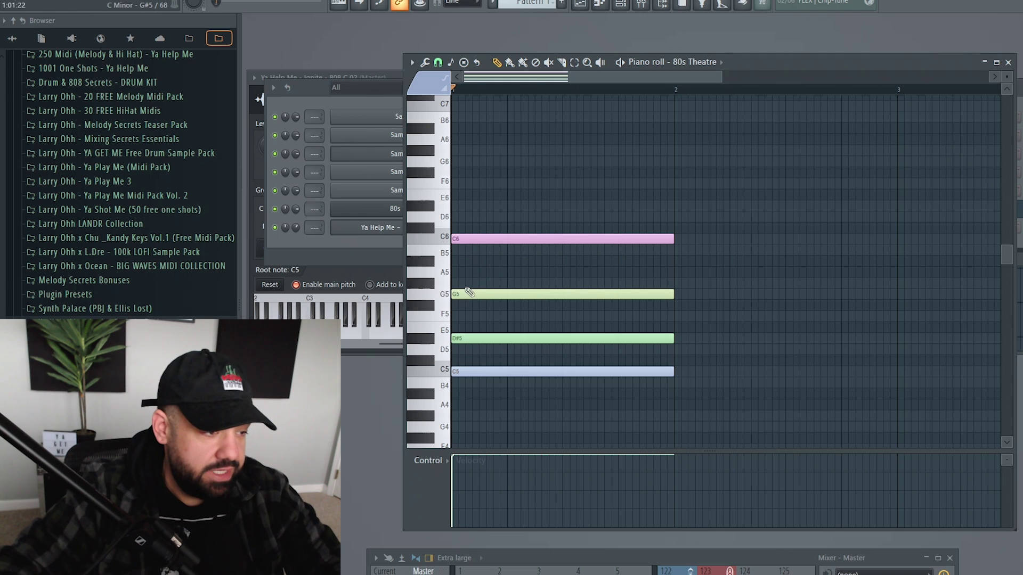
- Draw a green slide note at D#6 and play the chord with it
left_click_drag(494, 295, 475, 208)
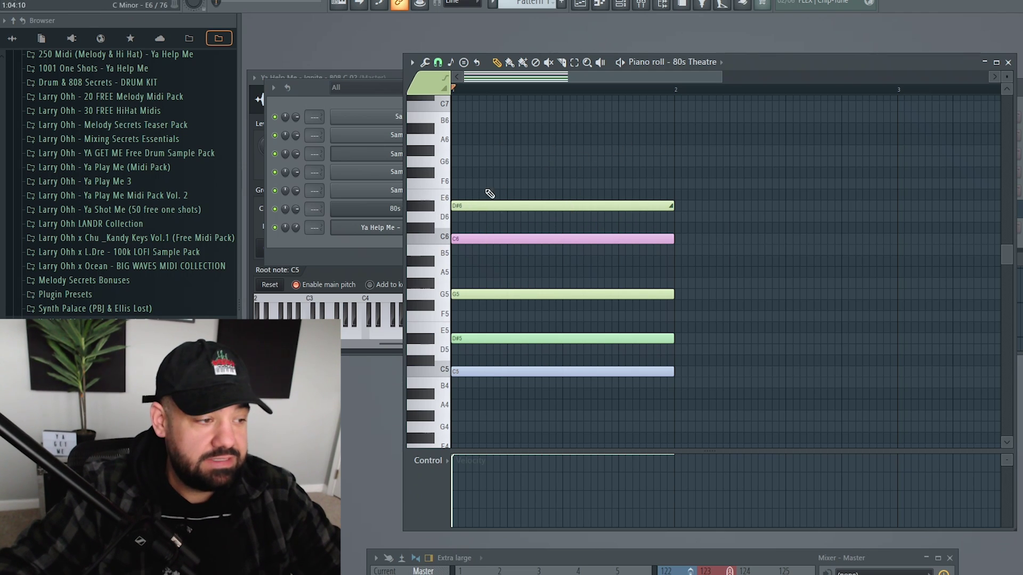
key("space")
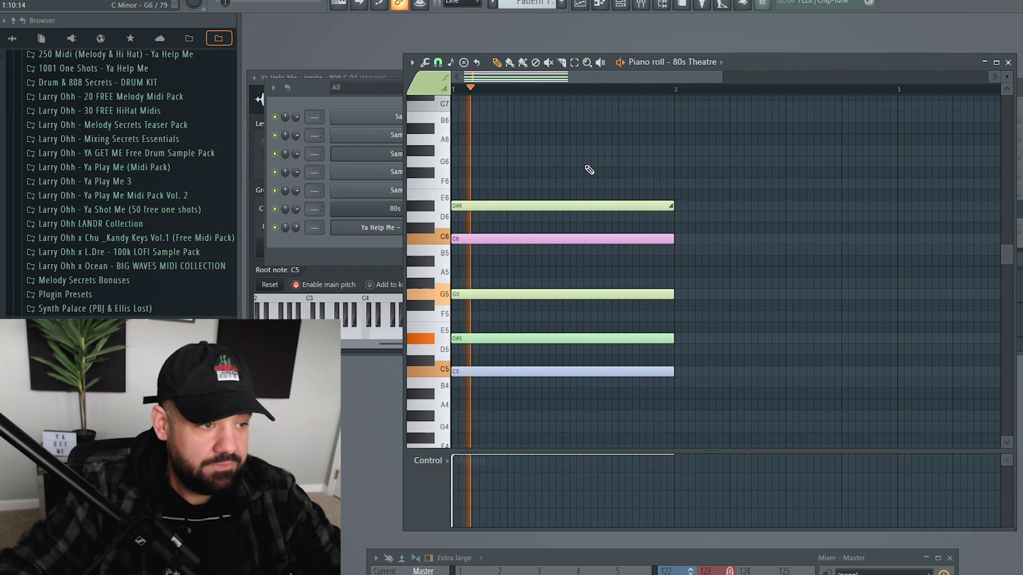
key("space")
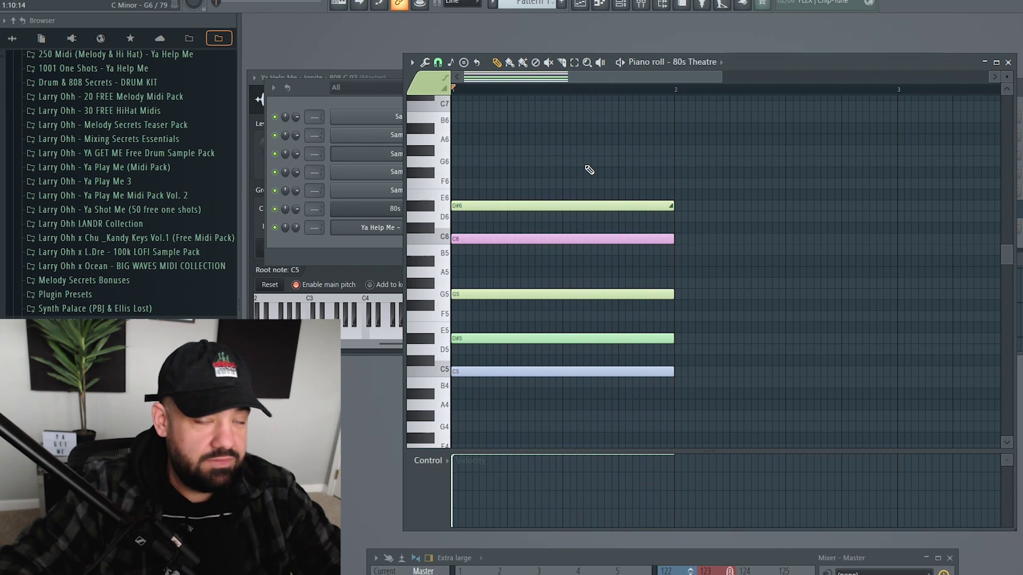
- Replace the green D#5 note with a pink group 9 D#5 and play the chord
scroll(583, 171, "down", 2)
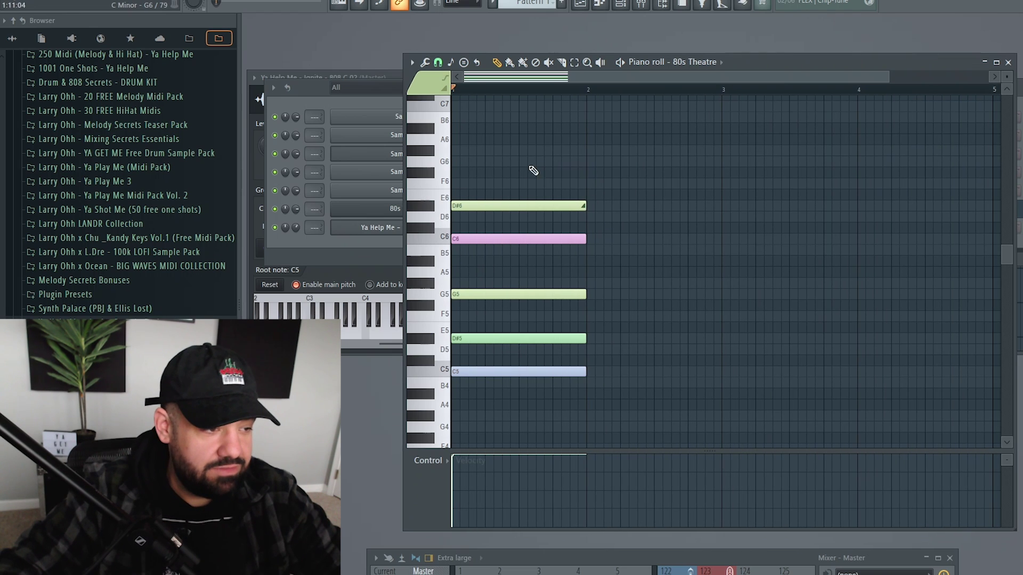
scroll(700, 145, "down", 1)
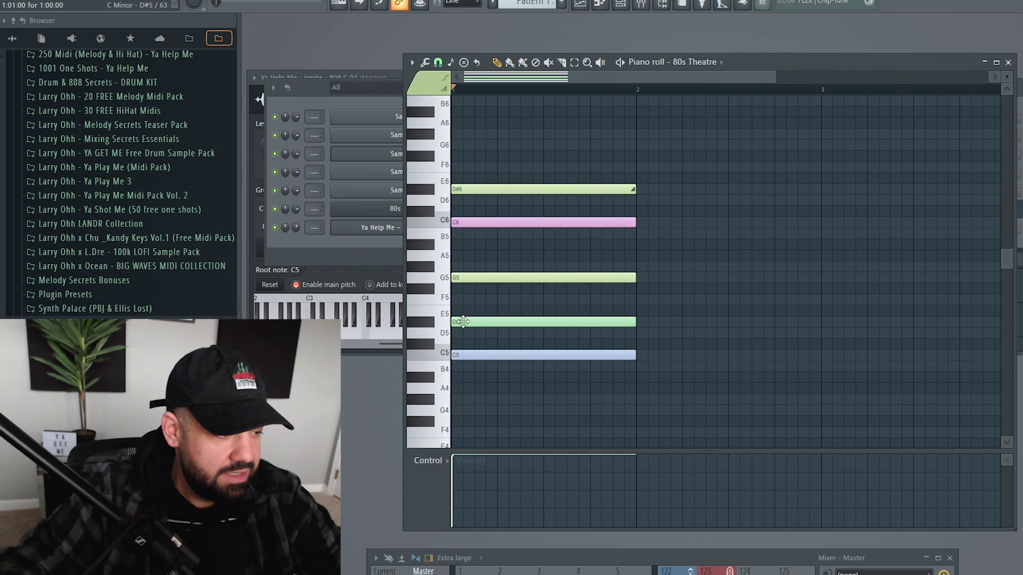
mouse_move(465, 323)
left_mouse_down()
mouse_move(465, 278)
mouse_move(465, 323)
left_mouse_up()
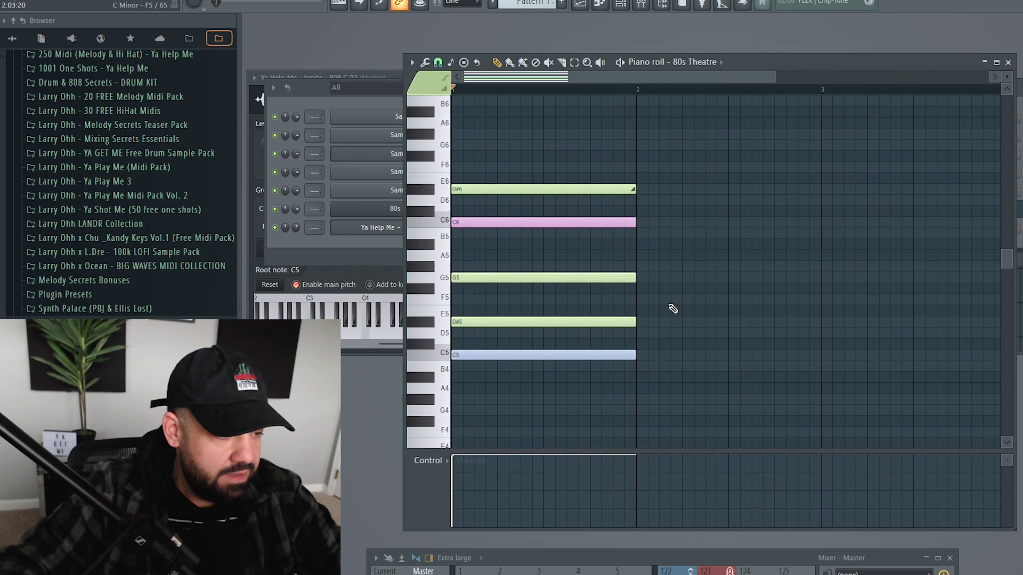
scroll(436, 302, "up", 2)
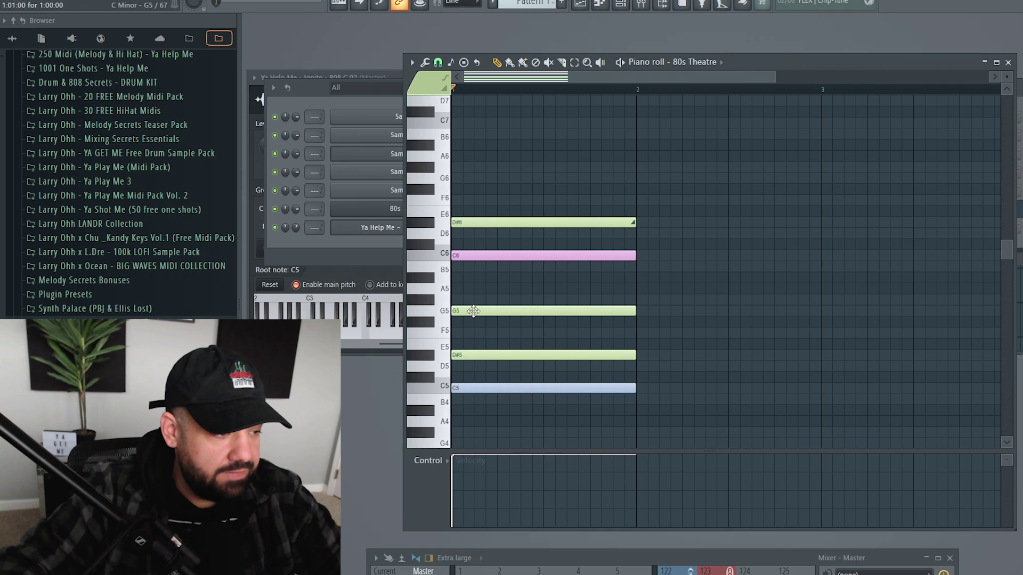
key("space")
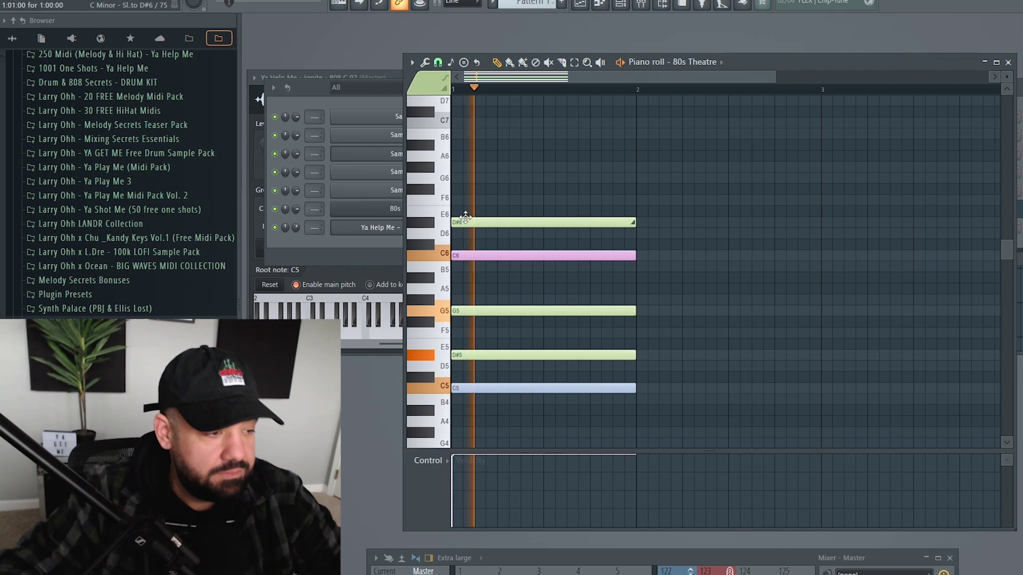
right_click(468, 355)
key("space")
left_click_drag(465, 347, 464, 354)
key("space")
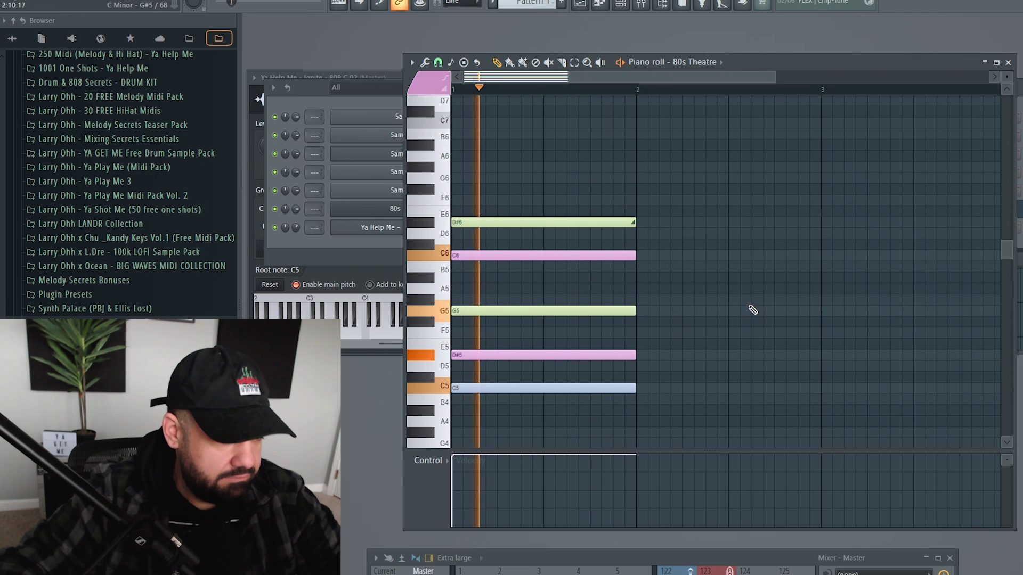
key("space")
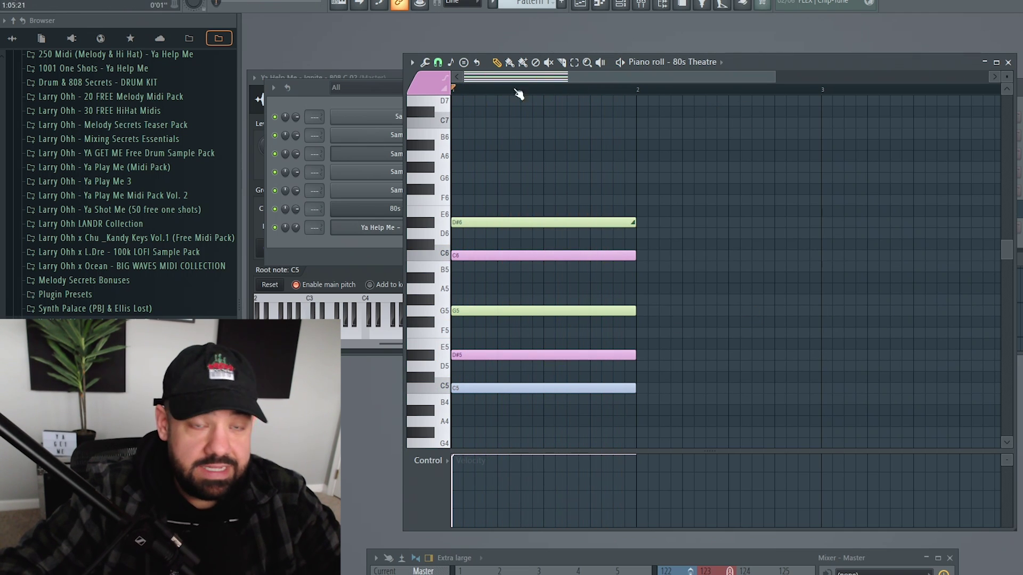